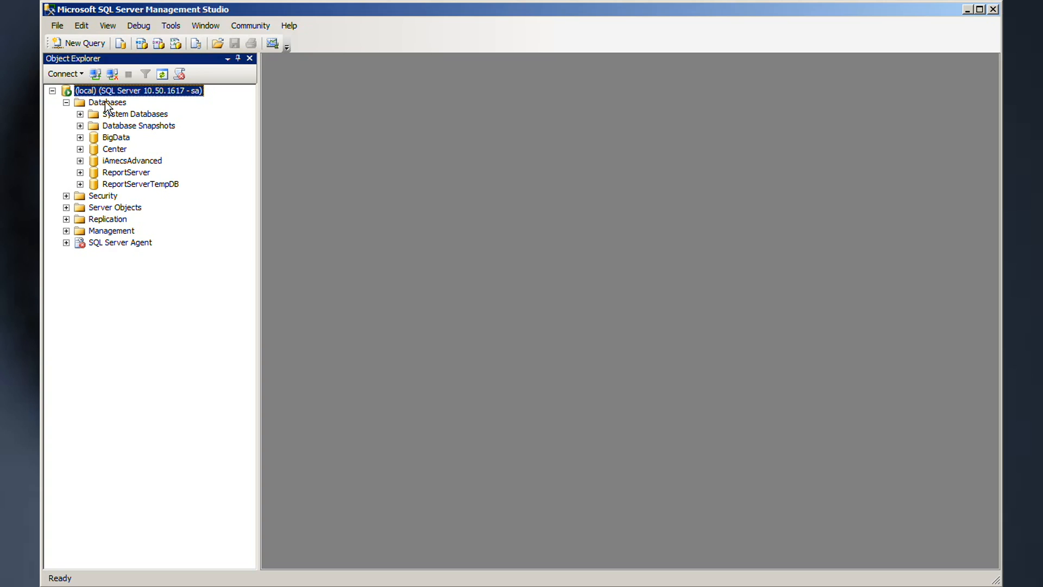
Step: Create a new database named NVN and expand its node to show its folders
right_click(105, 104)
click(139, 109)
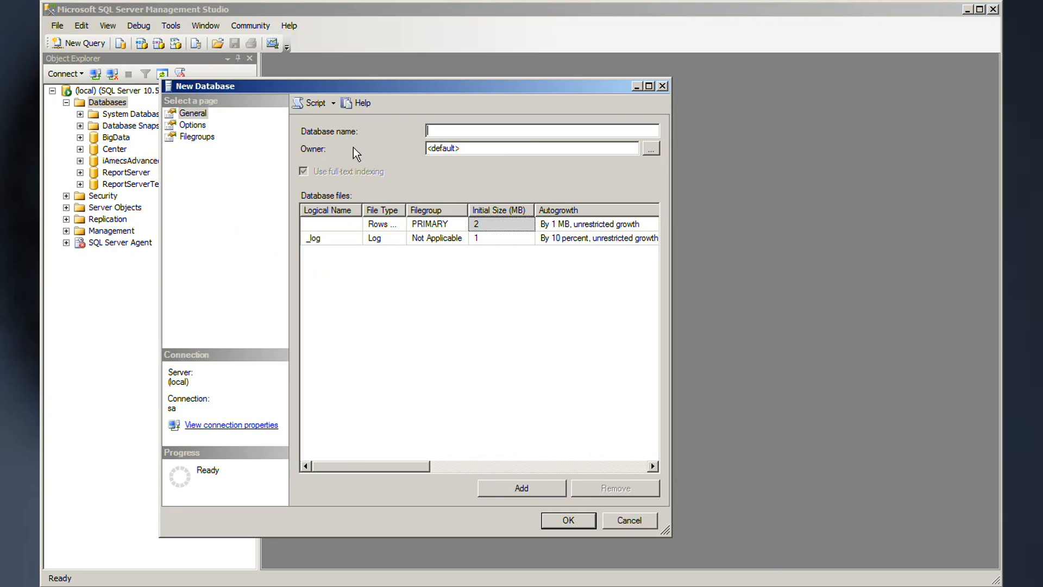
text(NVN)
click(569, 519)
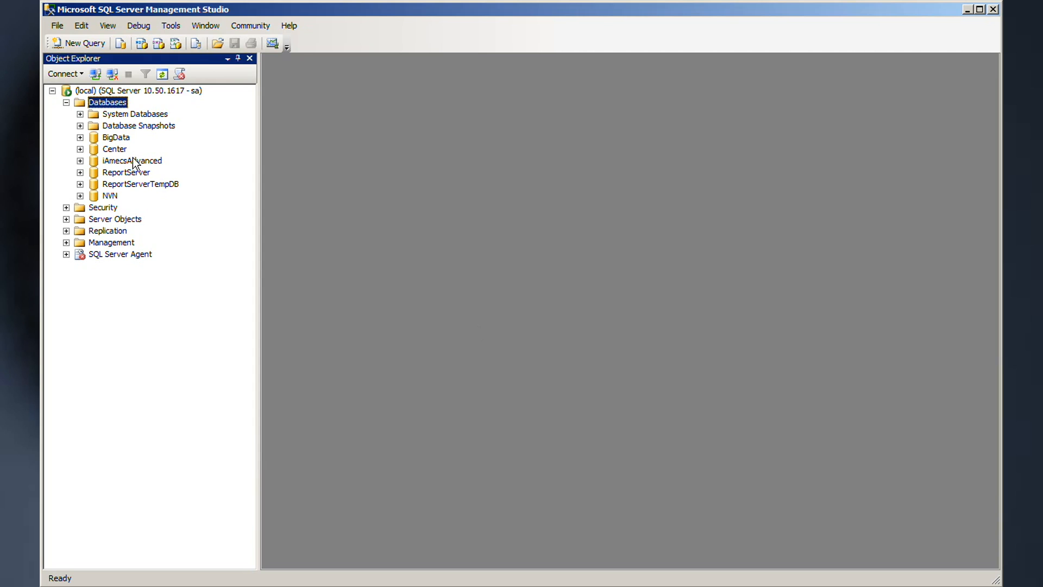
click(79, 196)
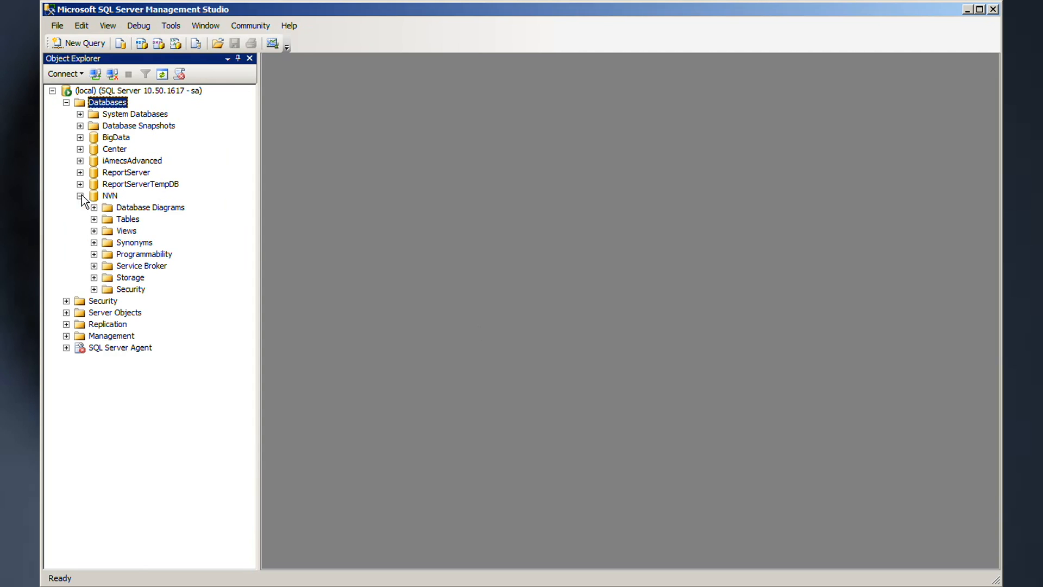
Step: In a new NVN table, add a dIDNumber float column that disallows nulls
right_click(111, 217)
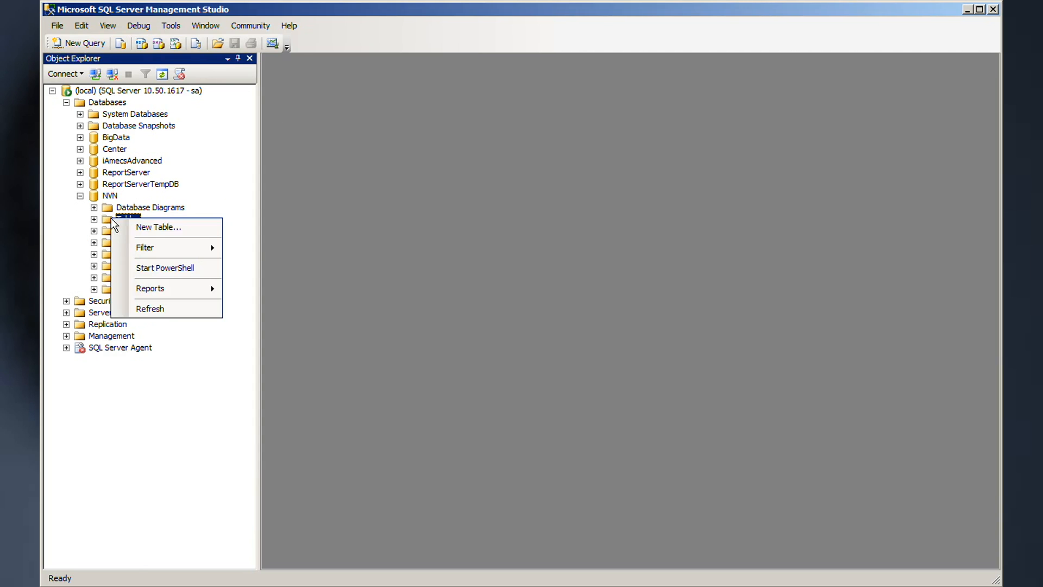
click(160, 227)
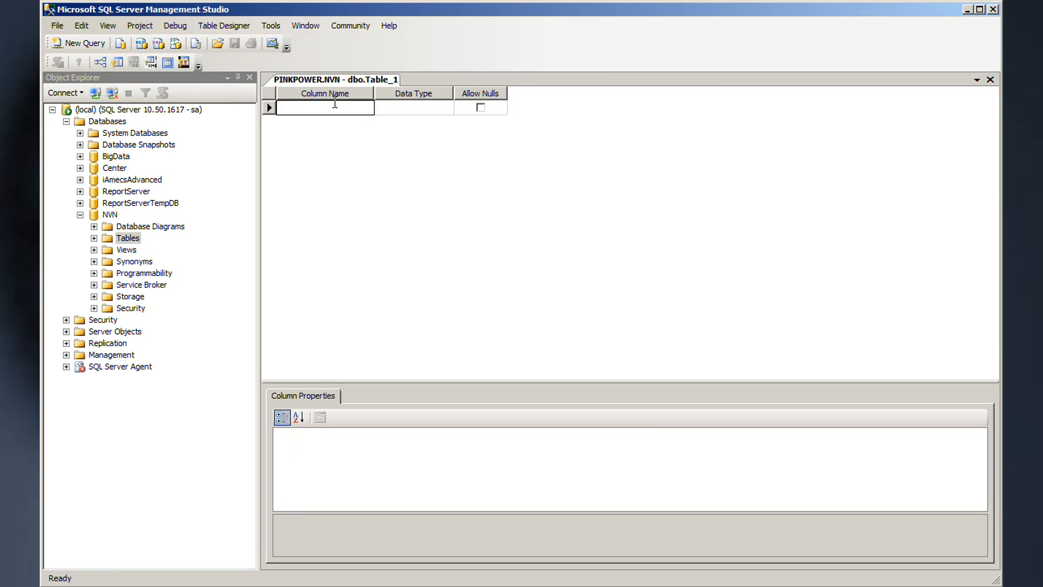
text(dIDNumber)
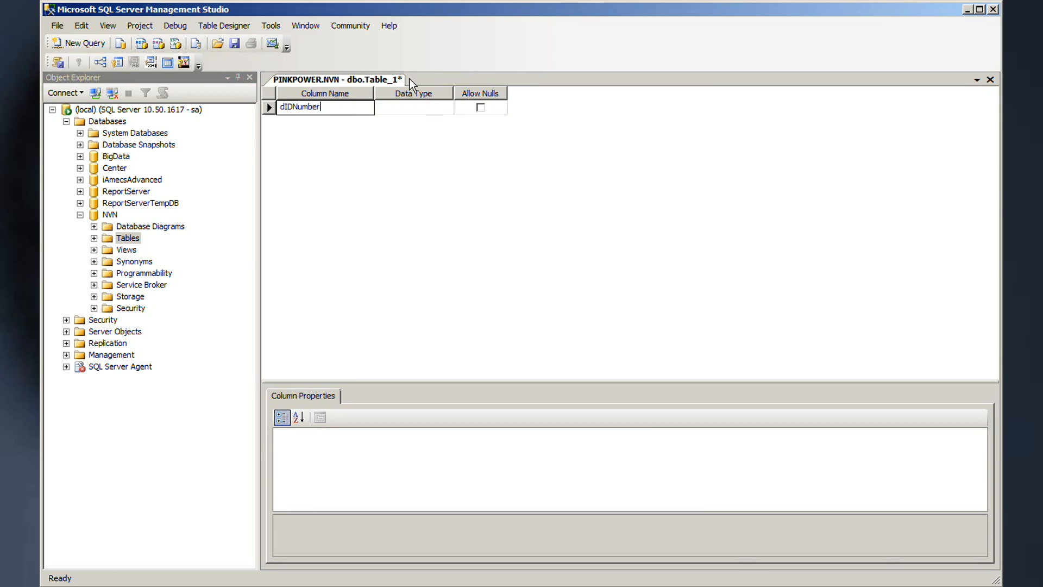
click(423, 110)
click(446, 107)
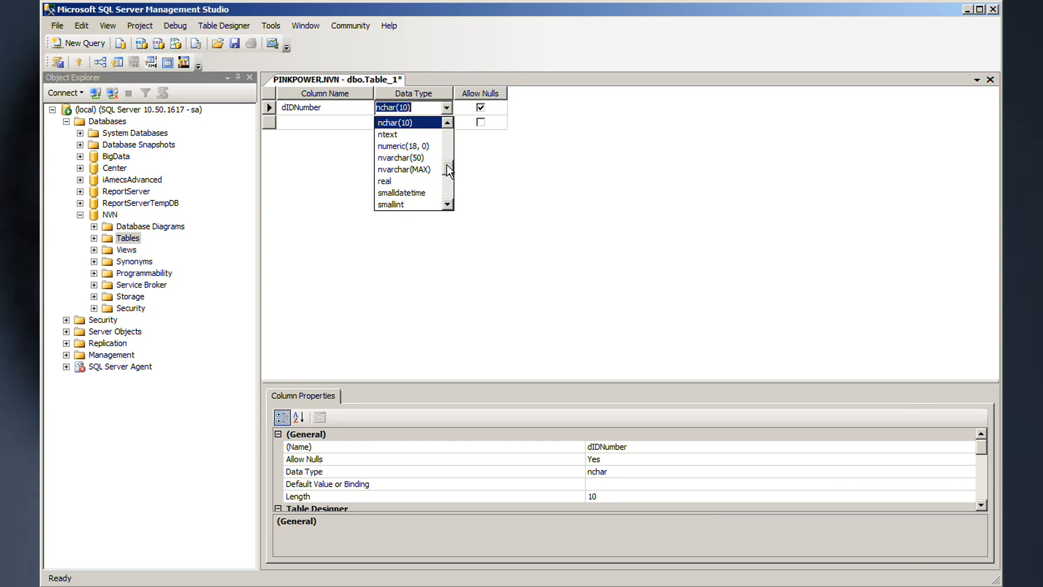
scroll(444, 152, up, 3)
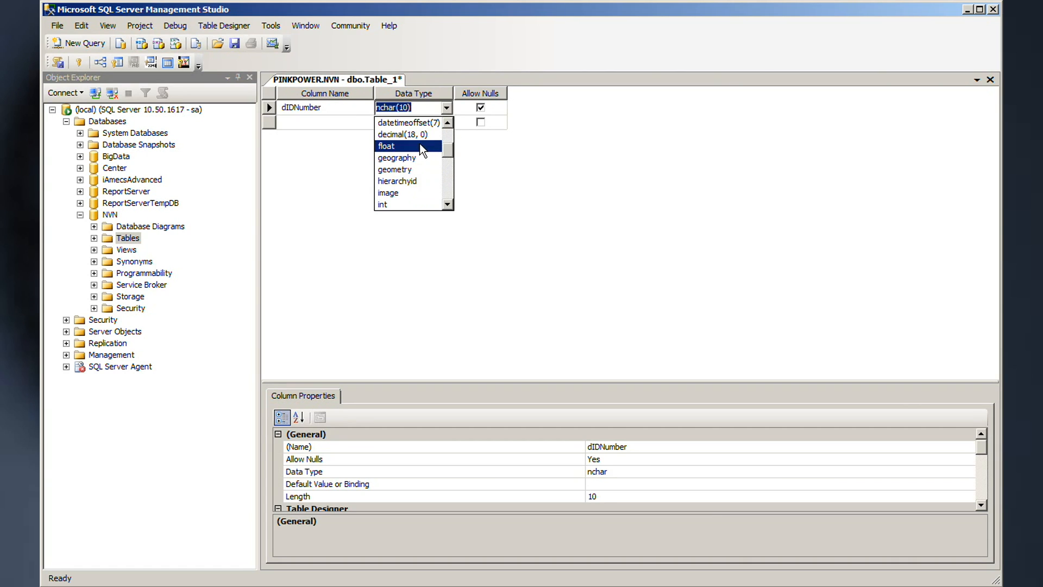
click(424, 146)
click(481, 107)
key(Tab)
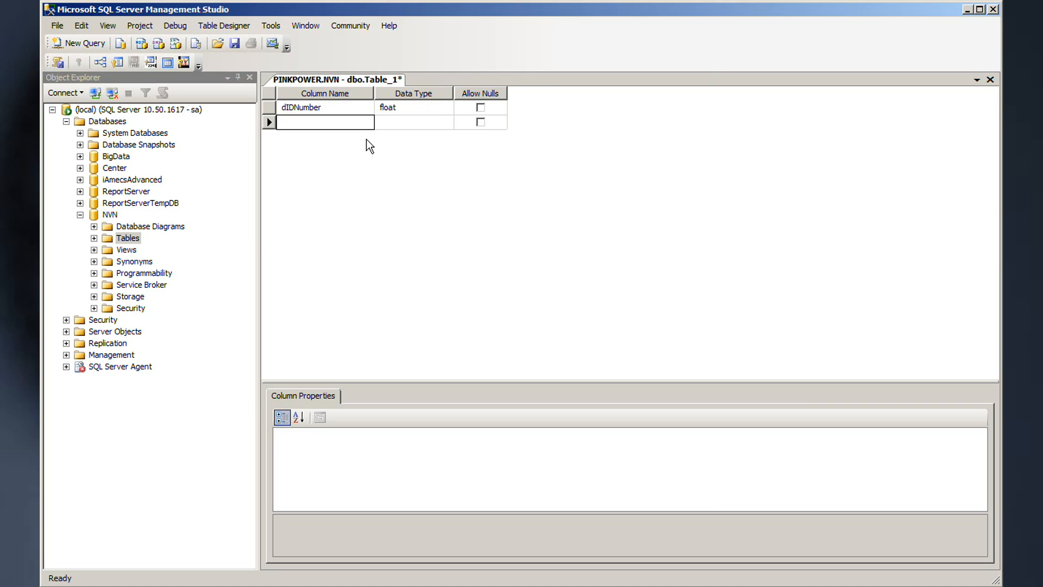
Step: Add a second column, achAmount, of type nvarchar(50)
text(achAmount)
click(384, 121)
click(446, 122)
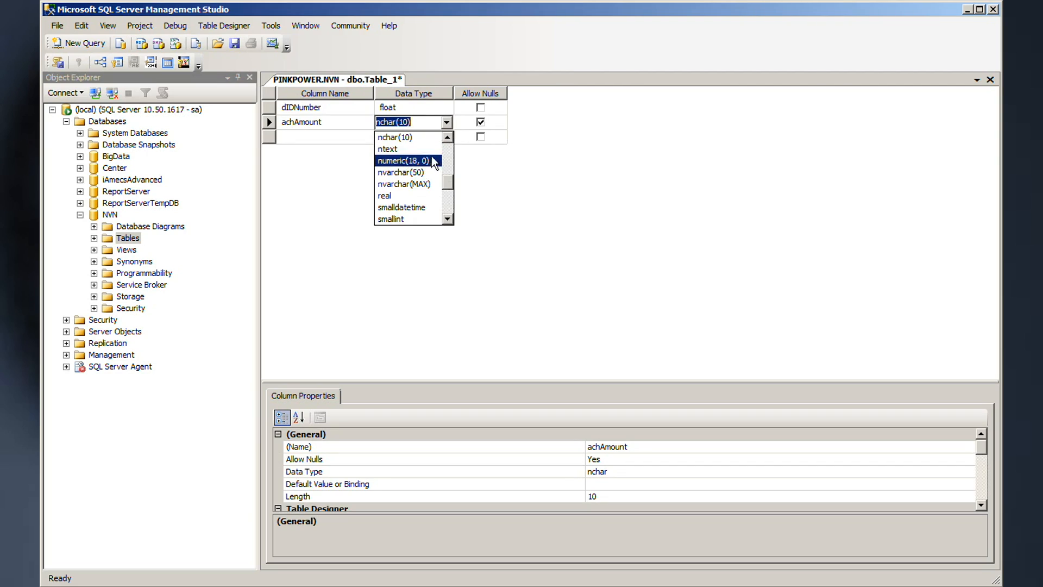
click(432, 172)
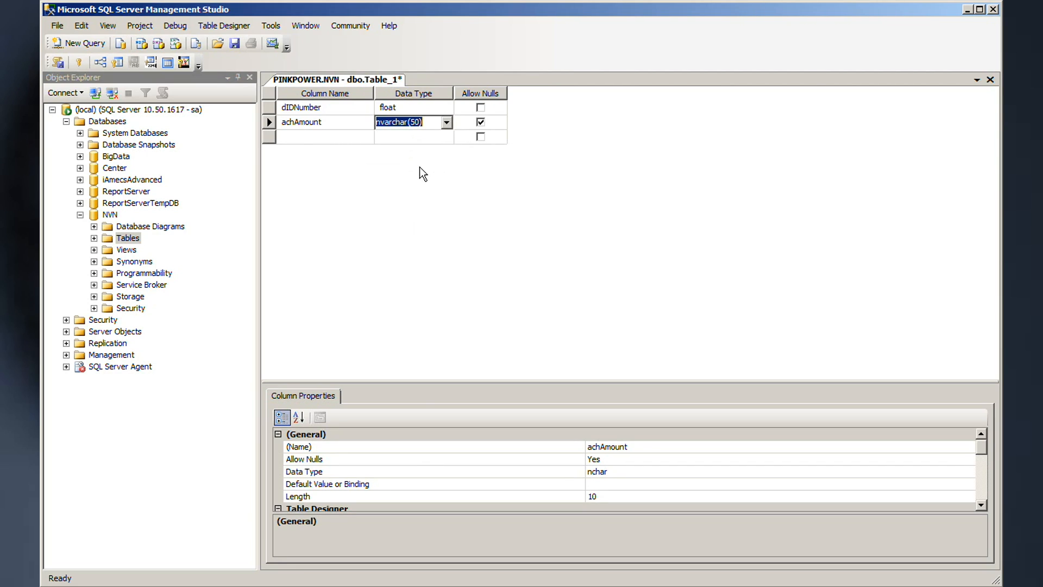
Step: Save the new table as tblNewDeposits
click(990, 80)
click(501, 372)
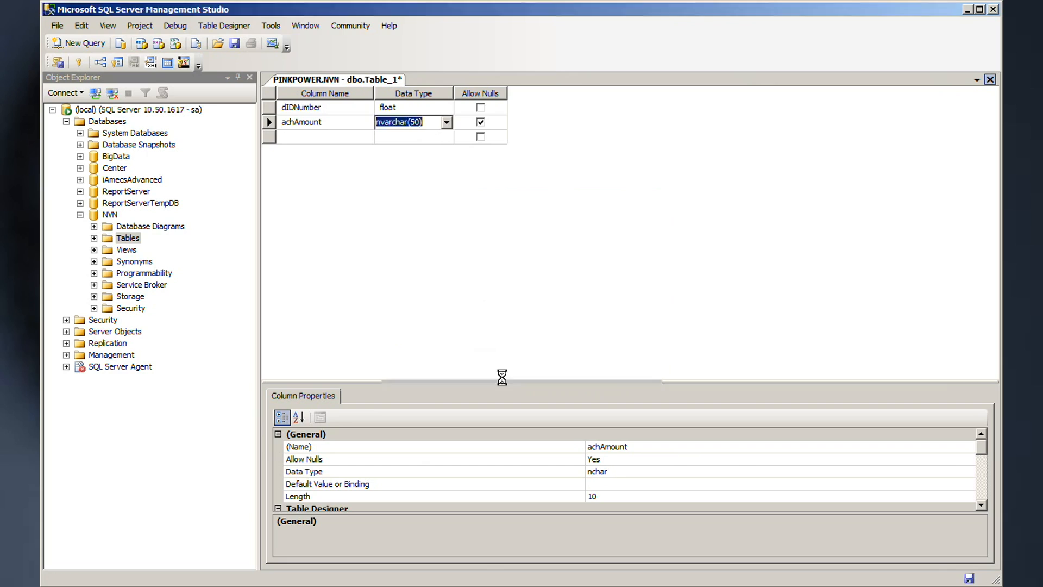
text(tbl)
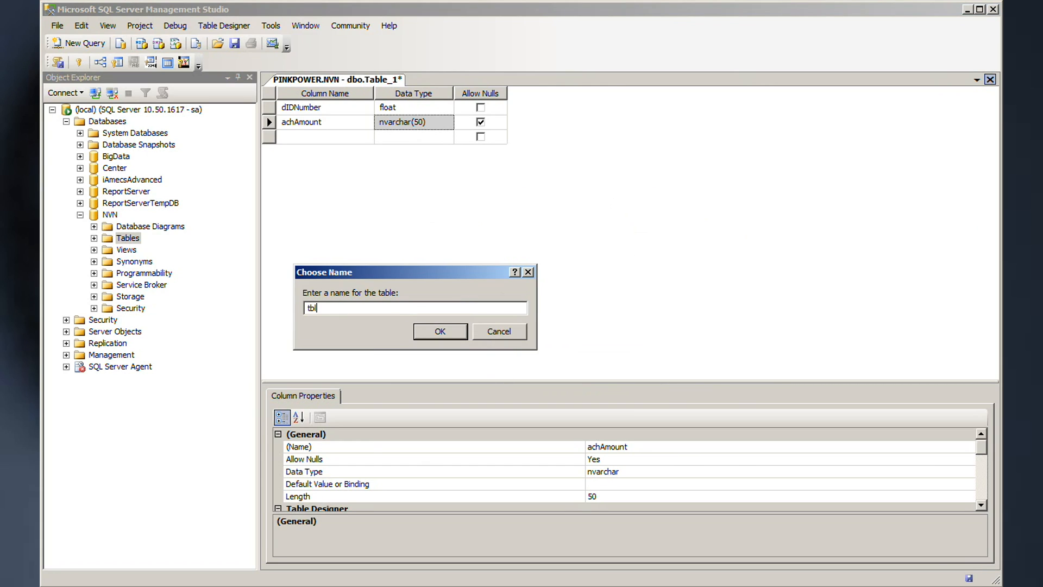
text(NewDeposits)
key(Return)
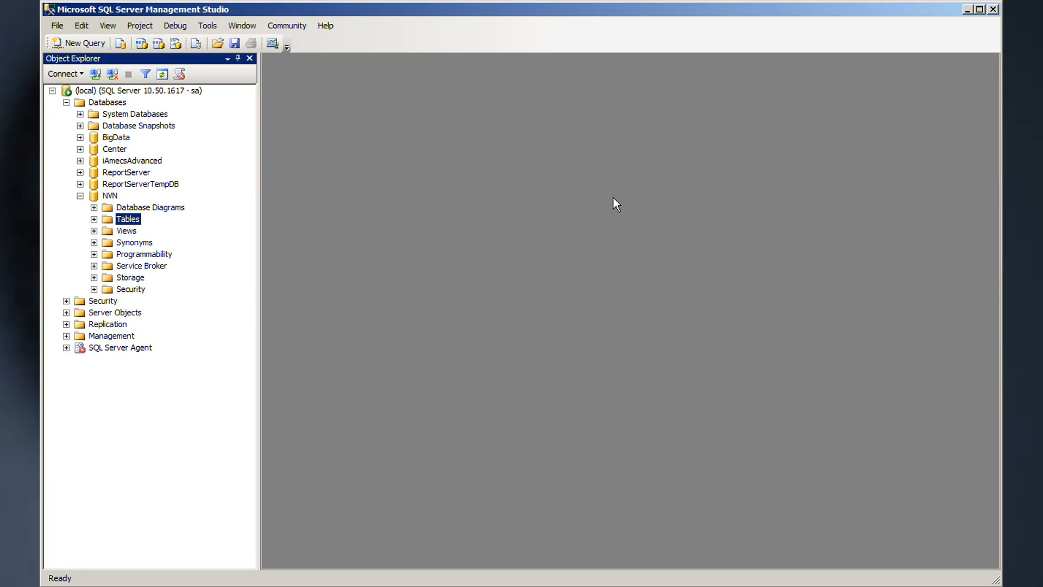
Step: Start a new login from the server's Security > Logins folder
click(66, 301)
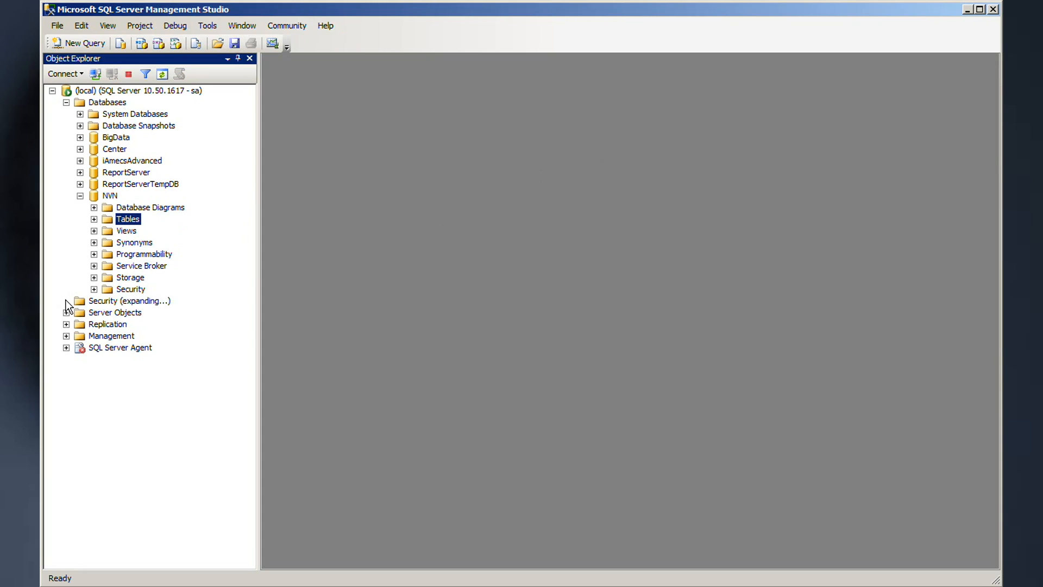
click(79, 313)
click(111, 313)
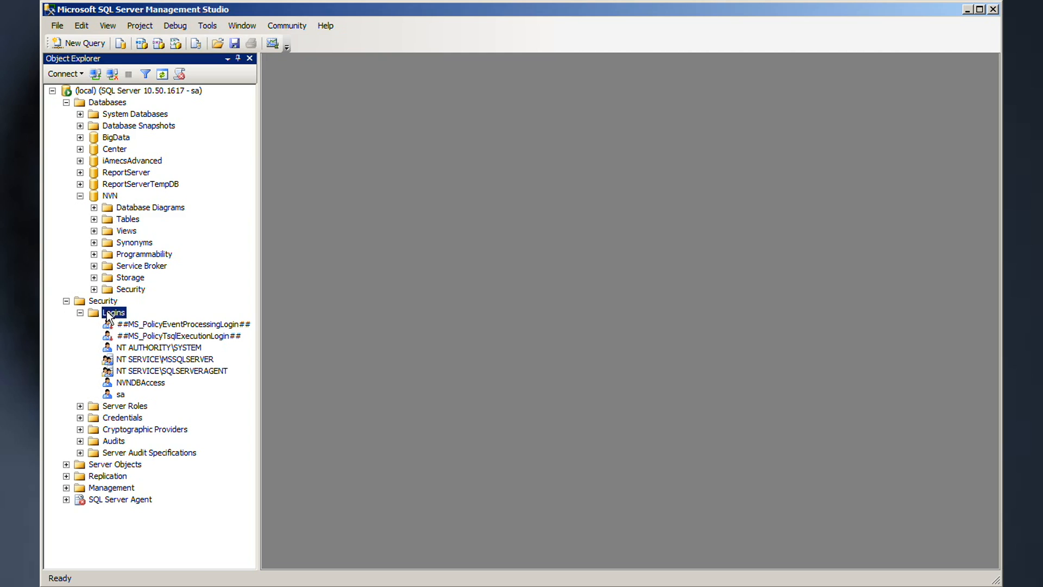
right_click(108, 316)
click(154, 320)
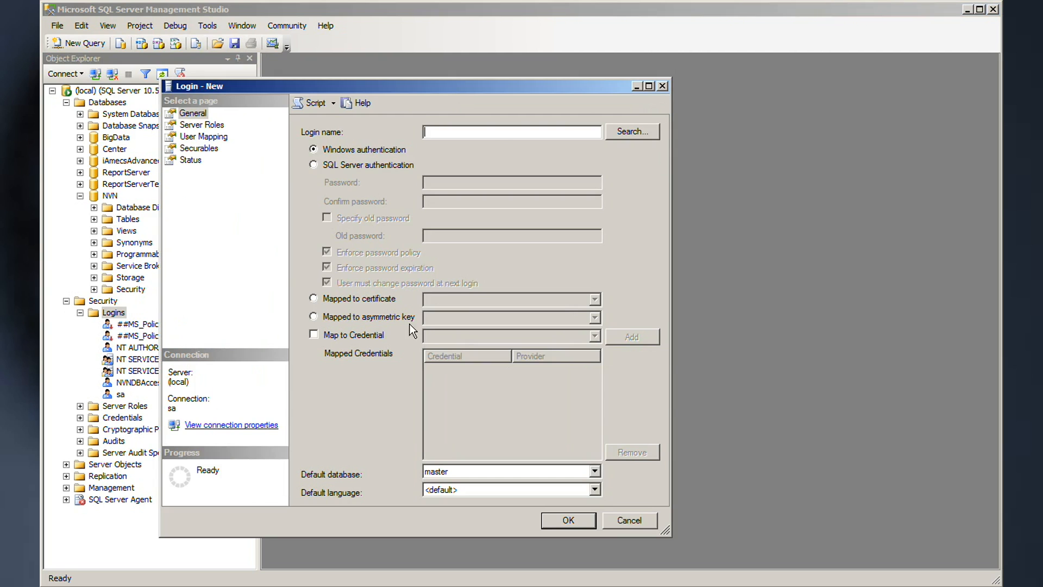
Step: Use SQL Server authentication, entering the login name and the password twice
click(315, 163)
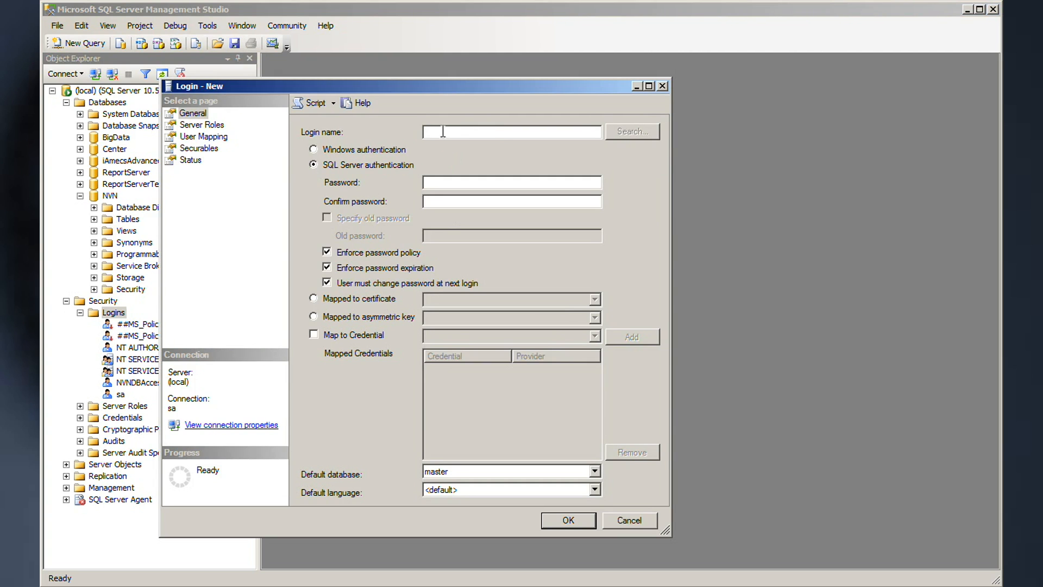
click(507, 132)
text(Me)
key(Tab)
key(Tab)
text(12345678910)
key(Tab)
text(12345678910)
Step: Set the login's default database to NVN and create the login
click(596, 471)
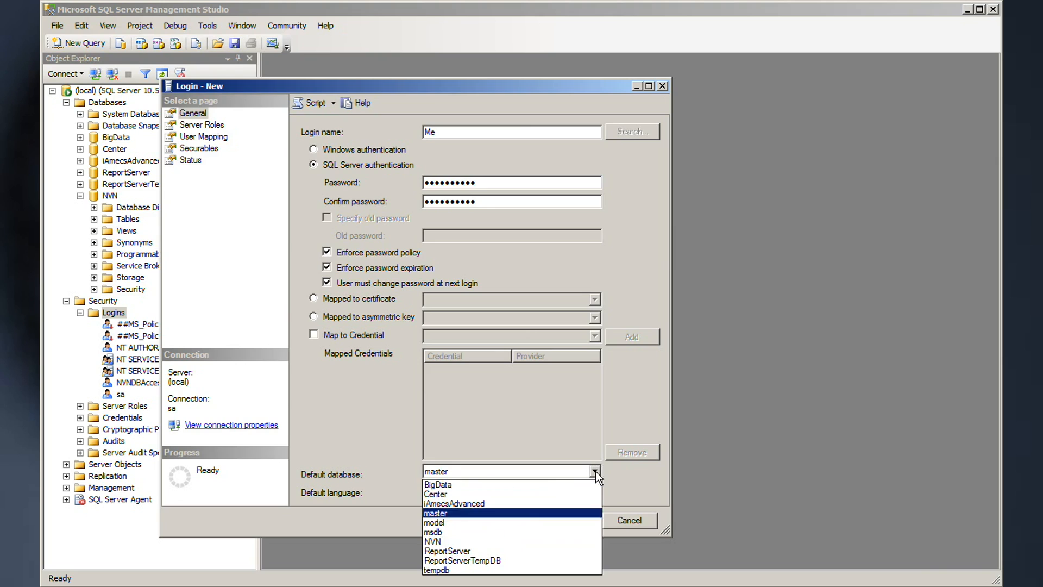
click(532, 541)
click(563, 518)
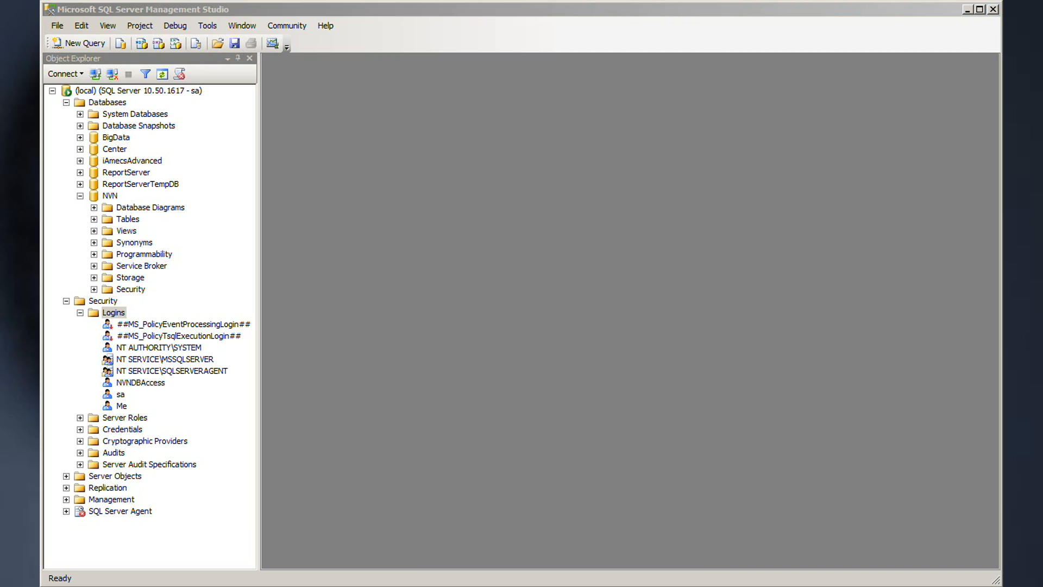
click(83, 45)
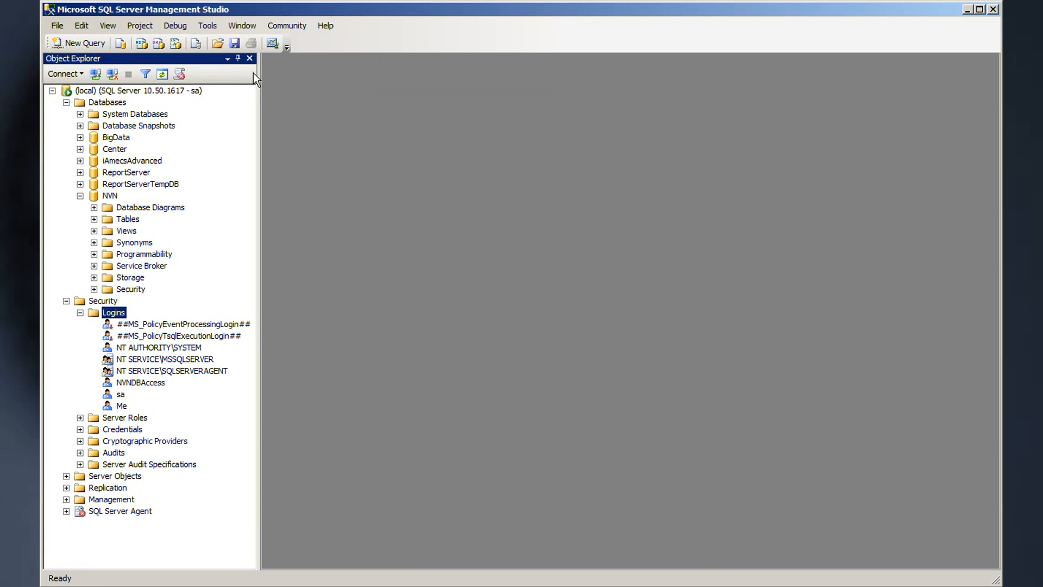
Step: Run the pasted SP_SearchTables search for 4.44 on BigData, then close the query without saving
click(75, 44)
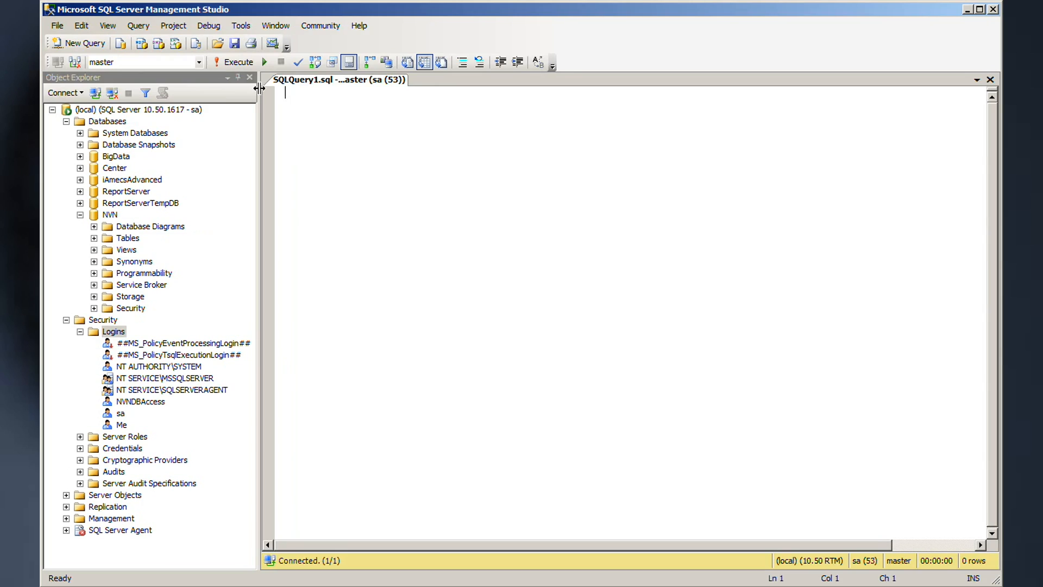
text(use BigData exec SP_SearchTables @Tablenames = '%', @SearchStr = '%4.44%')
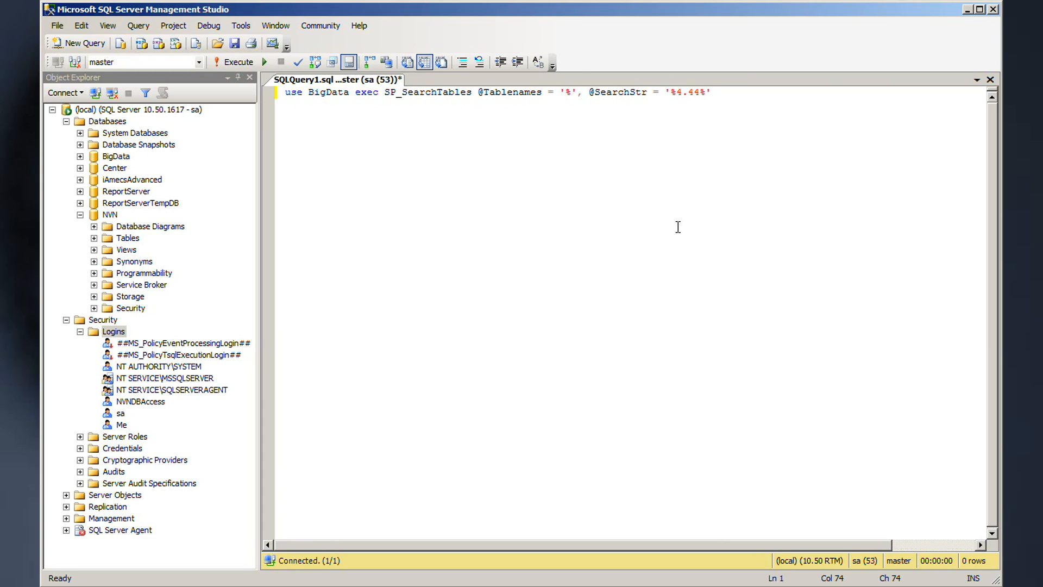
click(228, 61)
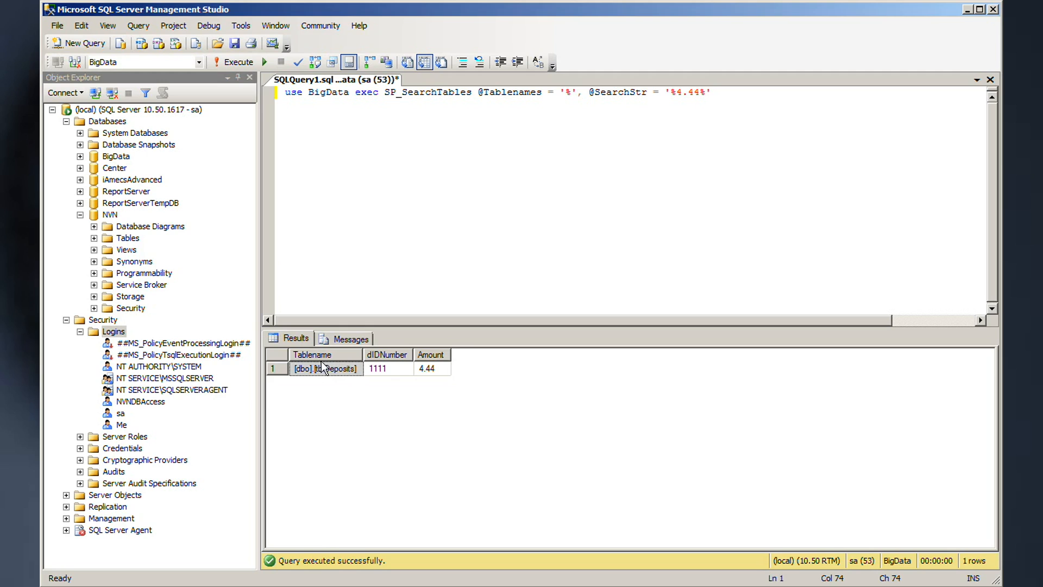
click(990, 80)
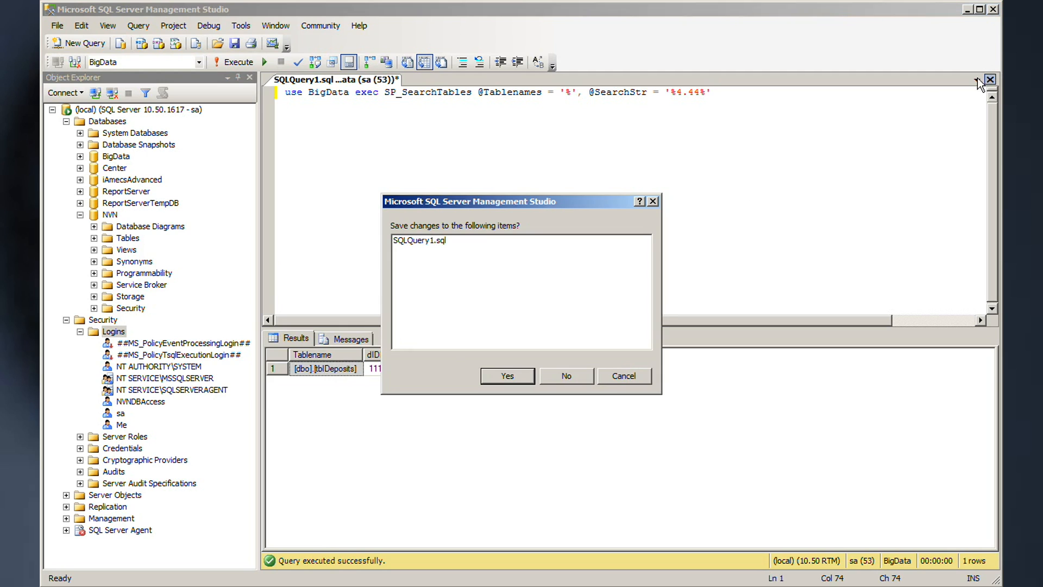
click(565, 376)
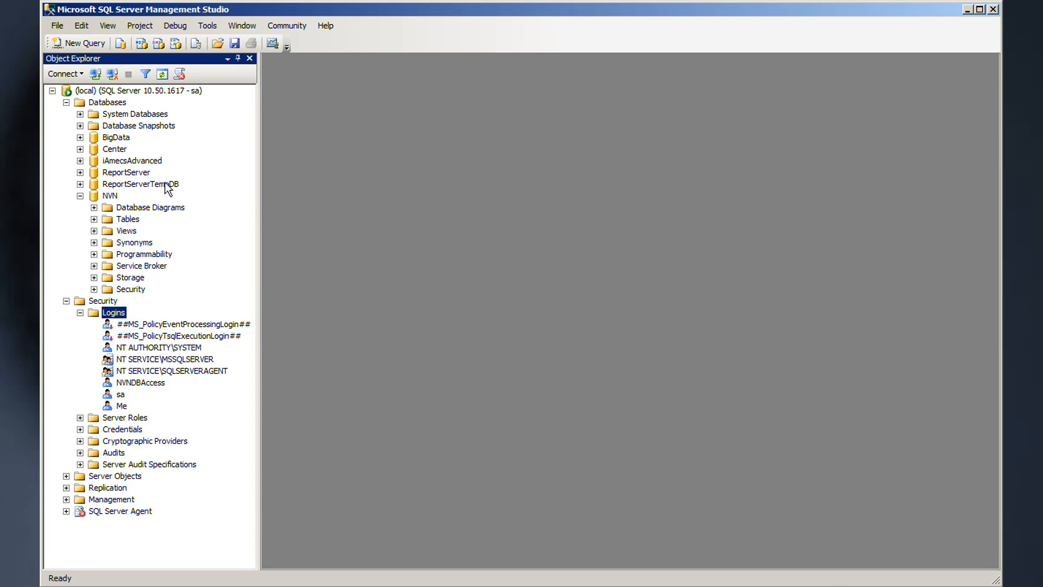
Step: Expand BigData > Tables > dbo.tblDeposits > Triggers and open the DepositTrigger script
click(80, 137)
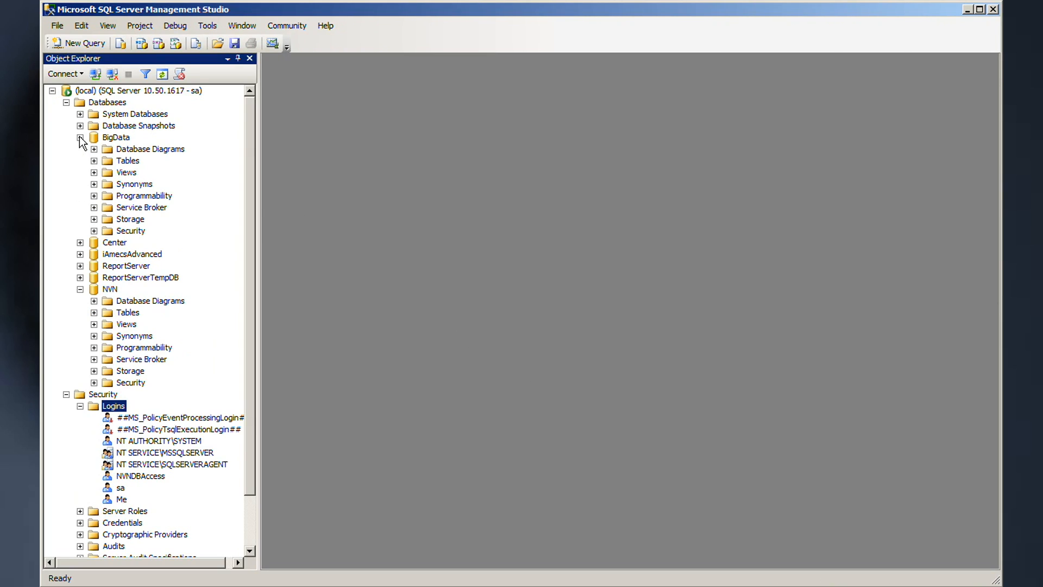
click(94, 161)
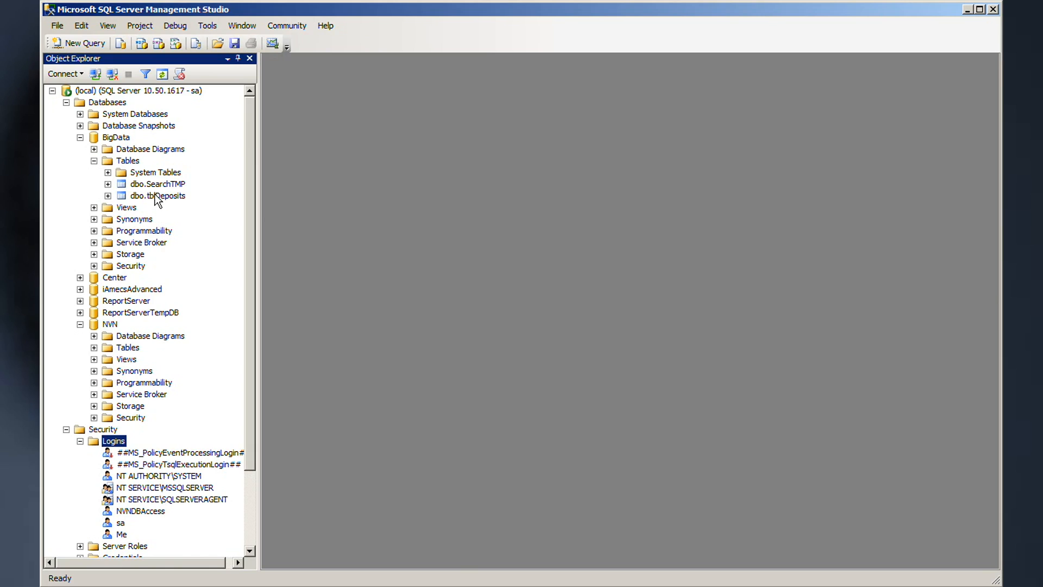
click(108, 196)
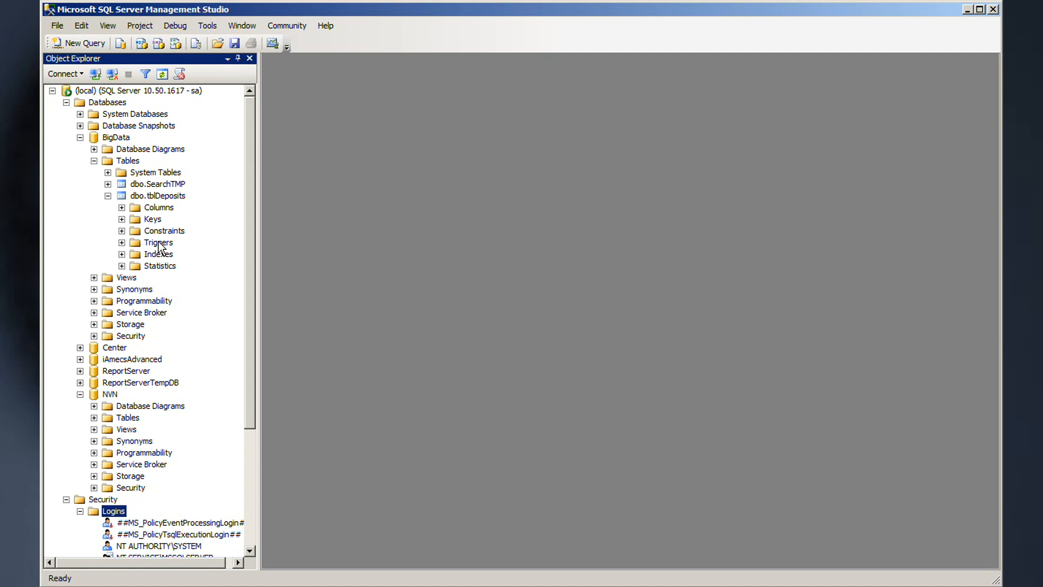
click(122, 242)
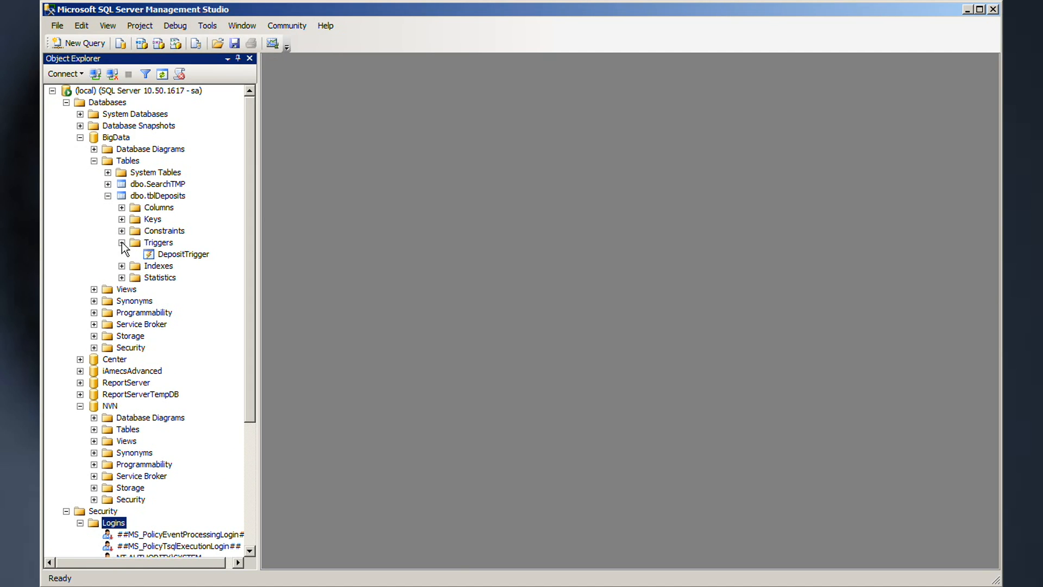
double_click(171, 255)
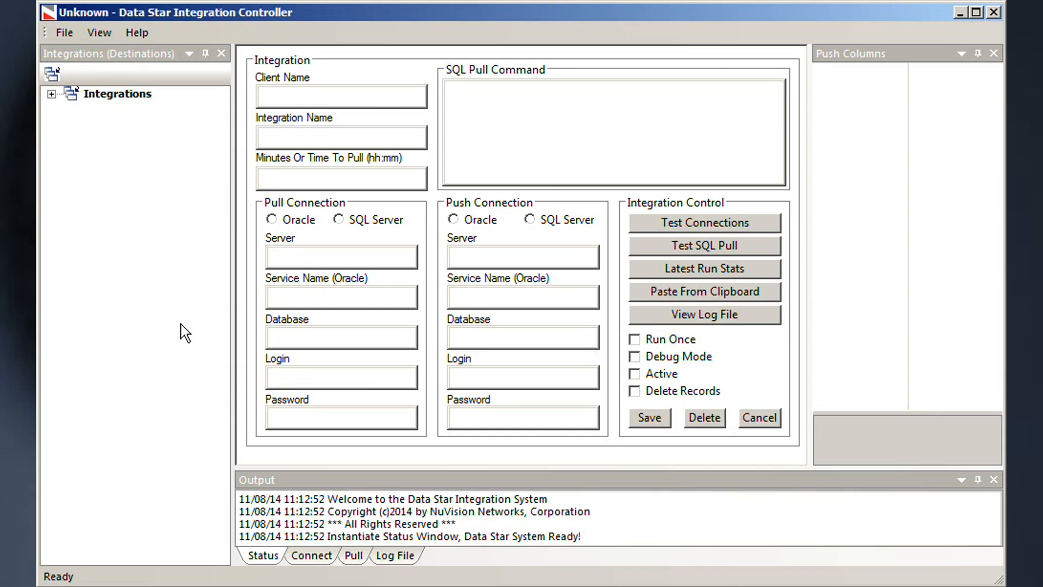
Step: Expand Integrations and iAmecs Financial, then load the Auto Deposit integration settings
click(51, 95)
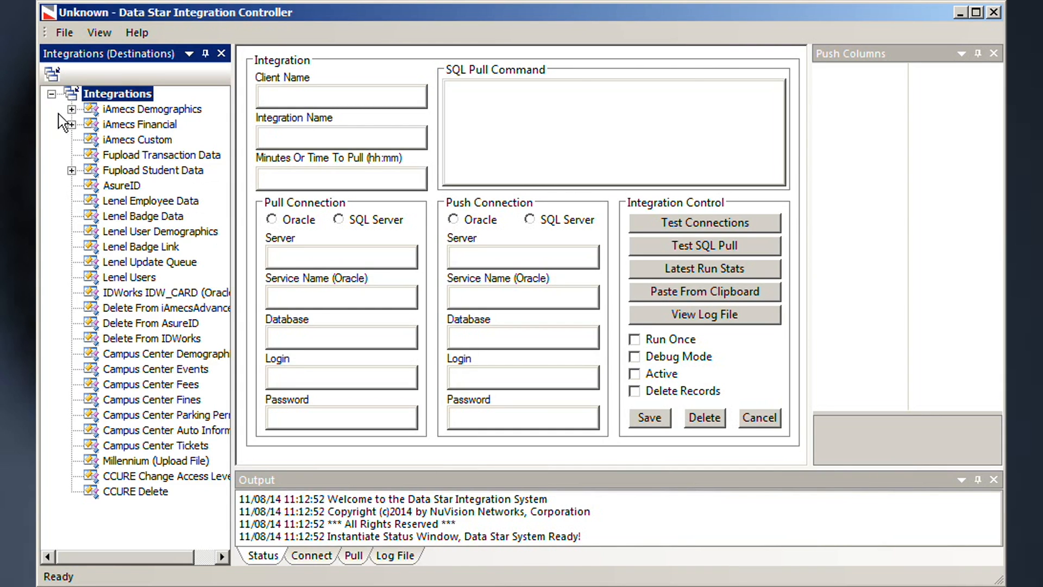
click(71, 125)
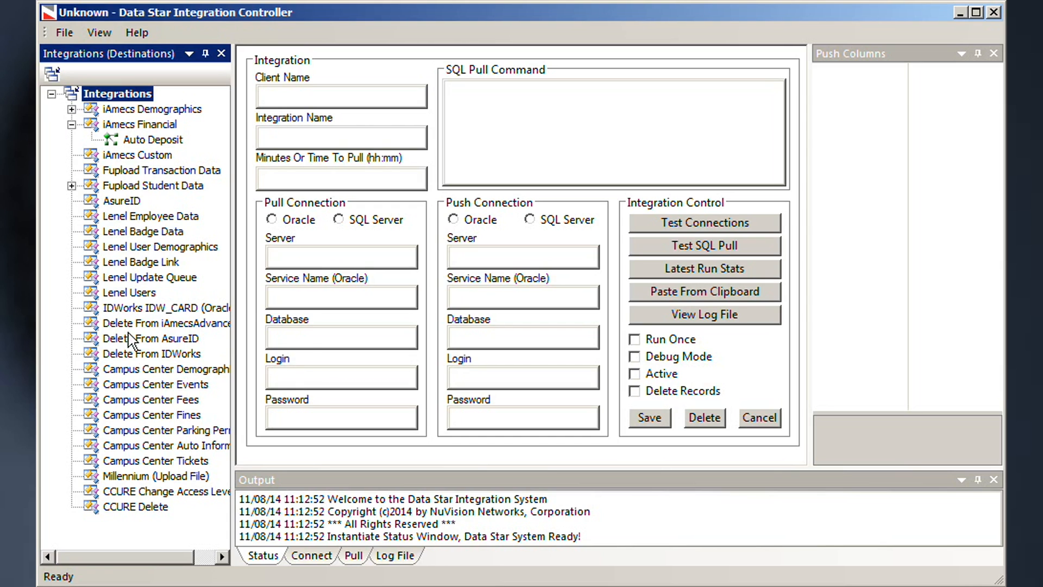
click(72, 125)
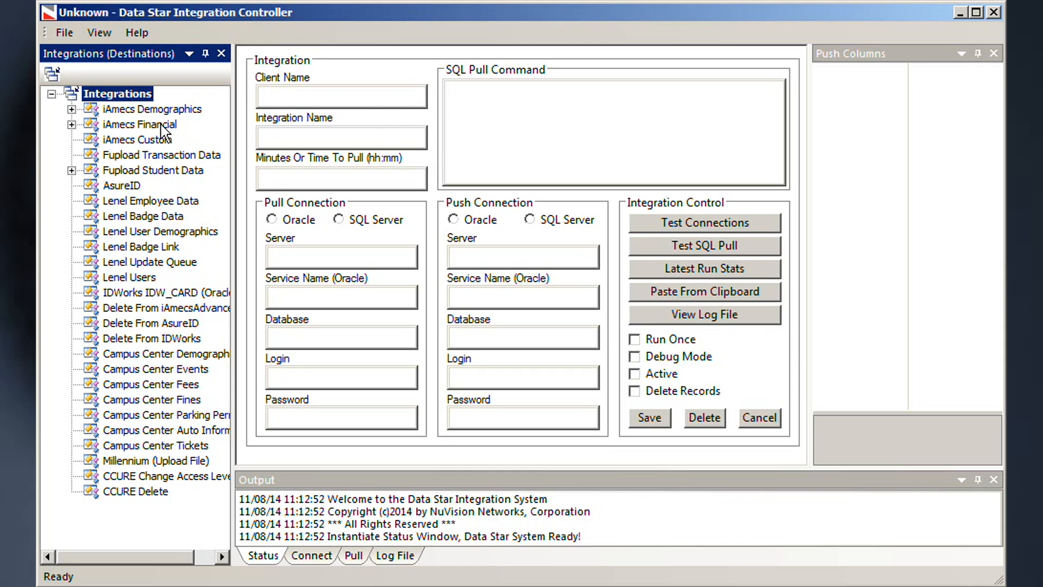
click(71, 124)
click(136, 140)
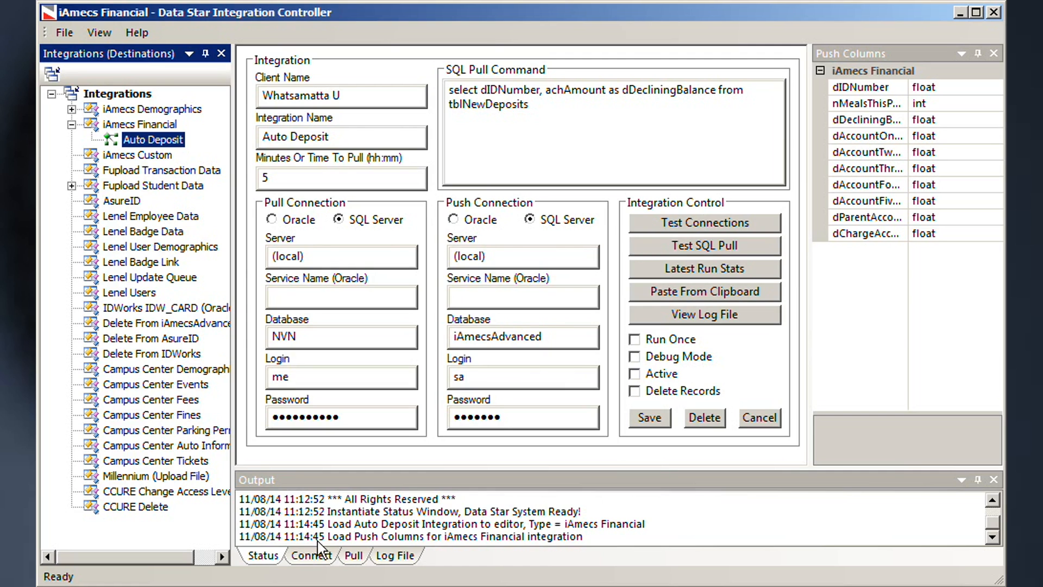
Step: Test the Auto Deposit pull and push connections and scroll the Connect log to read the results
click(309, 555)
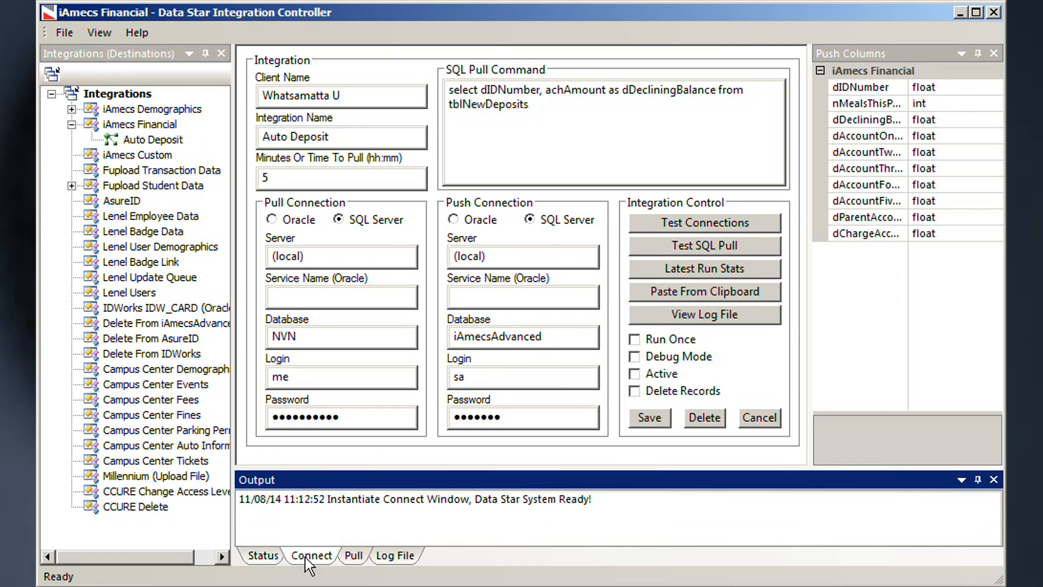
click(652, 227)
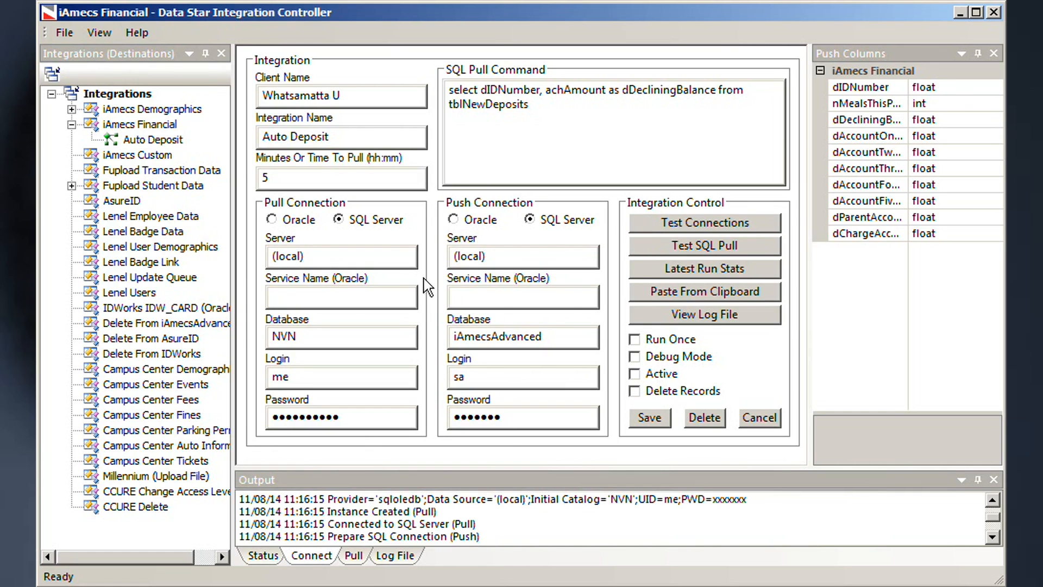
click(993, 537)
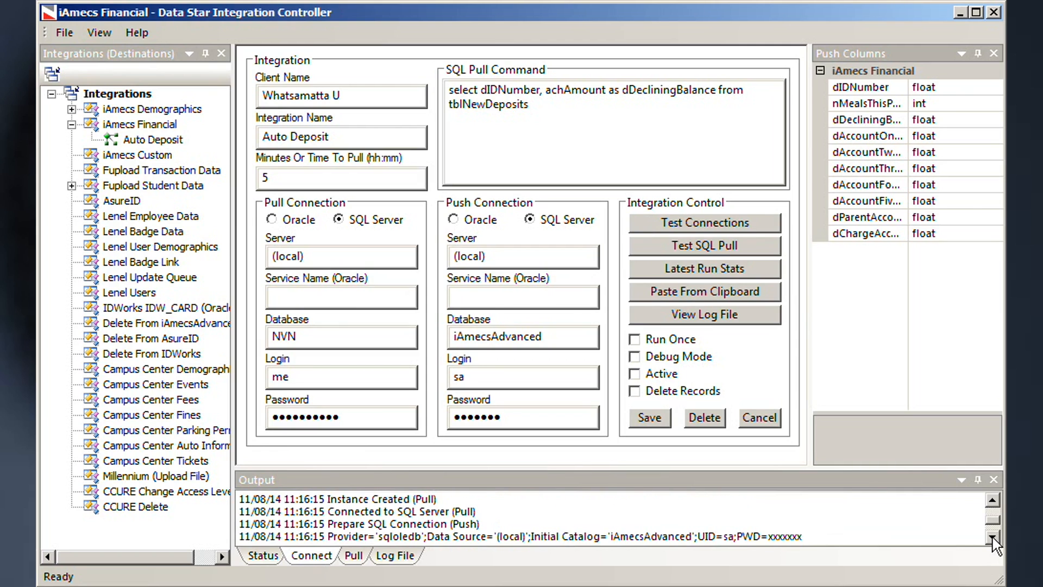
click(993, 537)
click(993, 537)
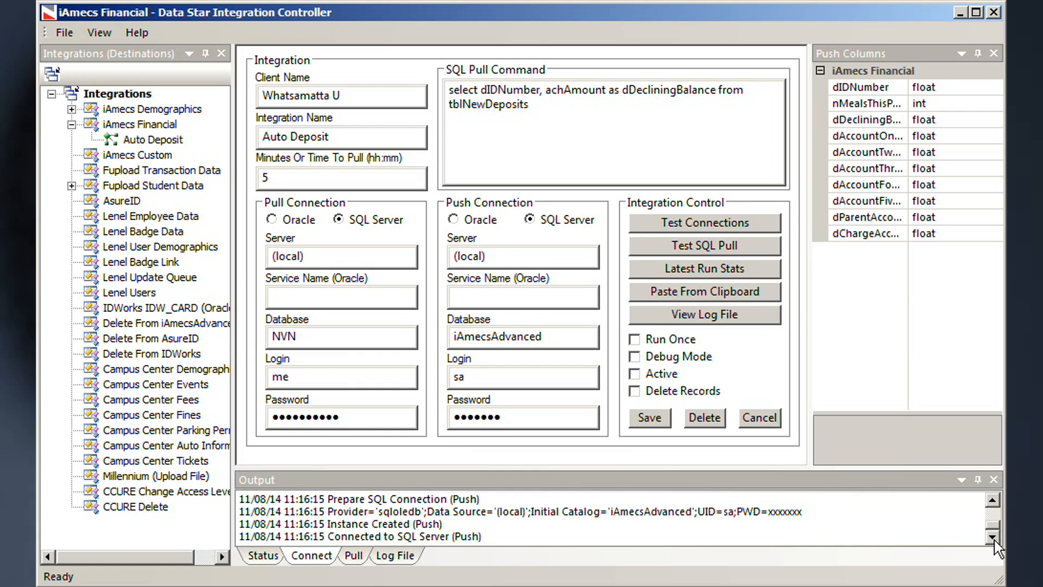
click(991, 499)
click(991, 500)
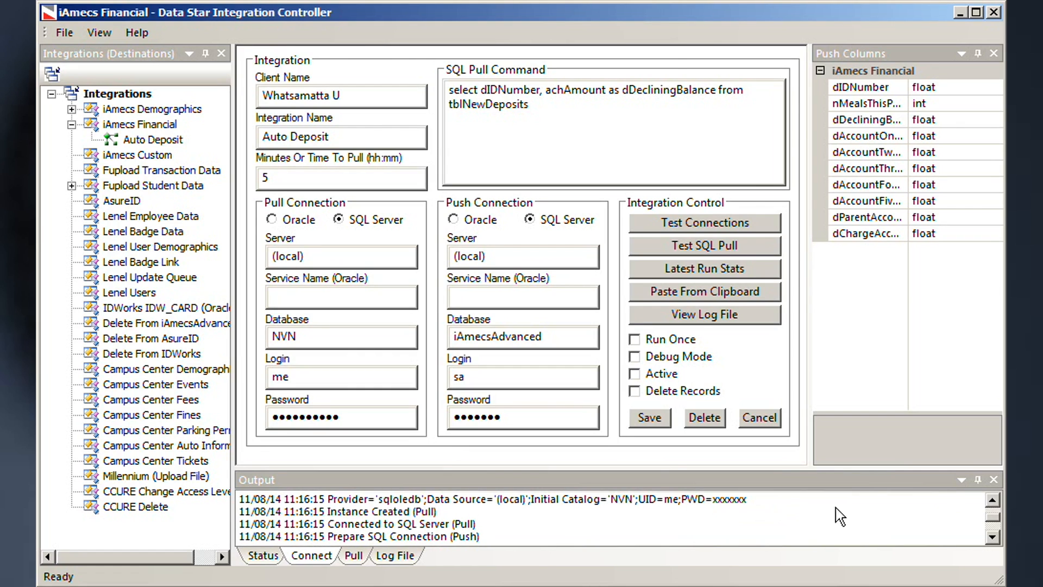
click(992, 500)
click(992, 501)
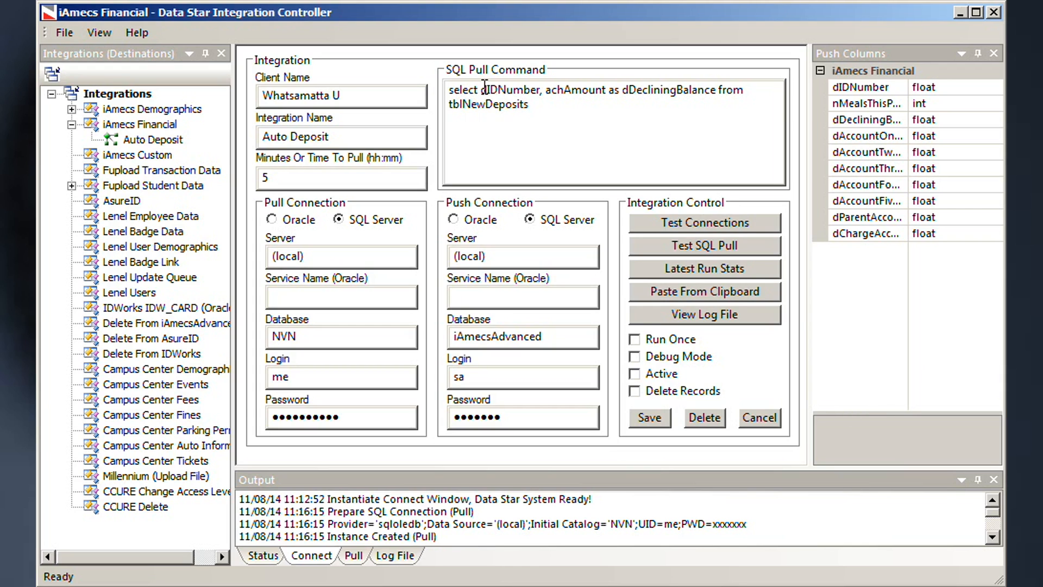
Step: Add the missing comma after dIDNumber, compare the dIDNumber and dDecliningBalance push columns, and test the SQL pull
click(543, 92)
text(,)
double_click(511, 89)
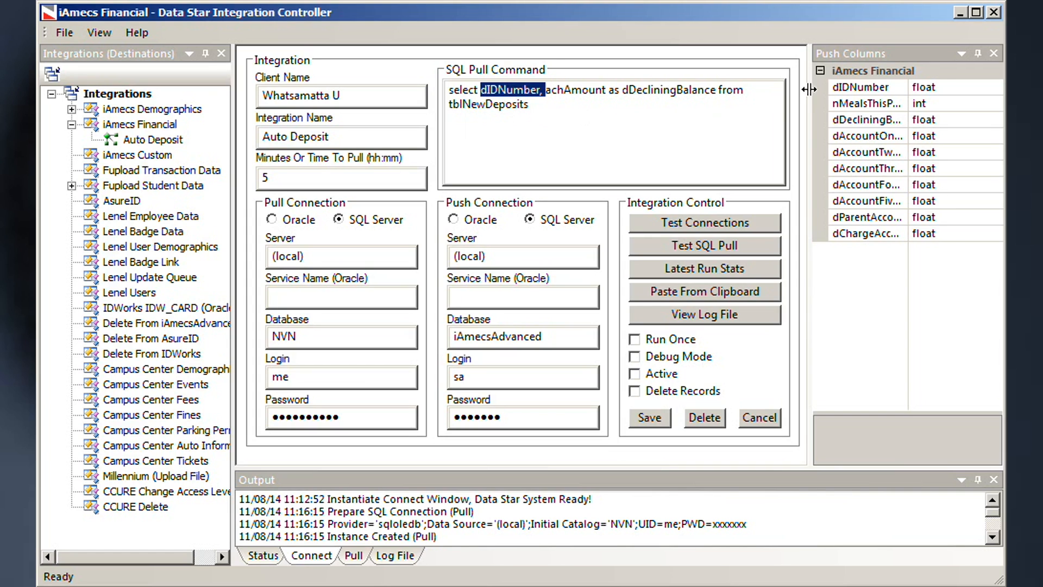
click(848, 92)
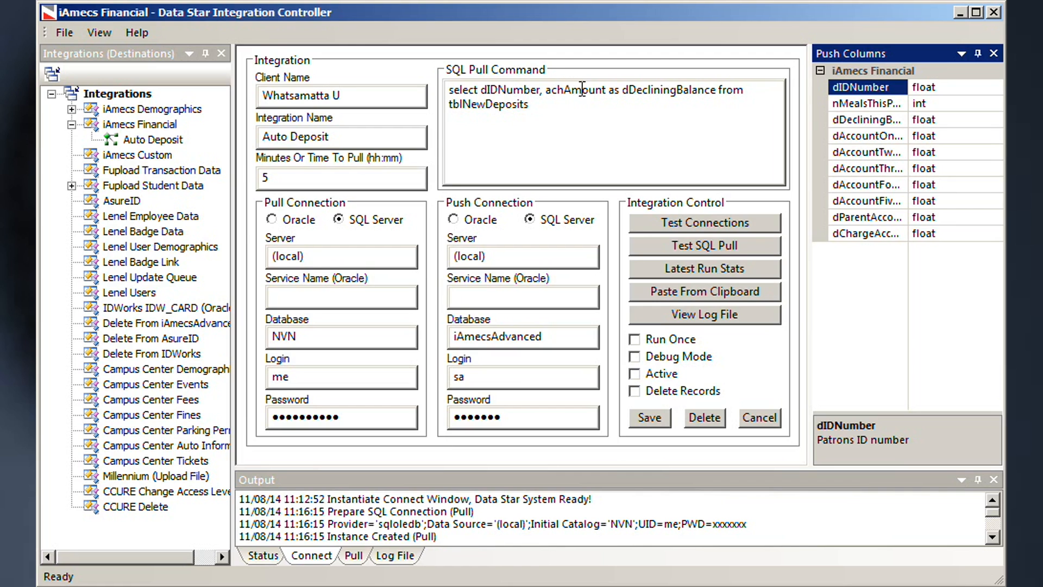
click(853, 122)
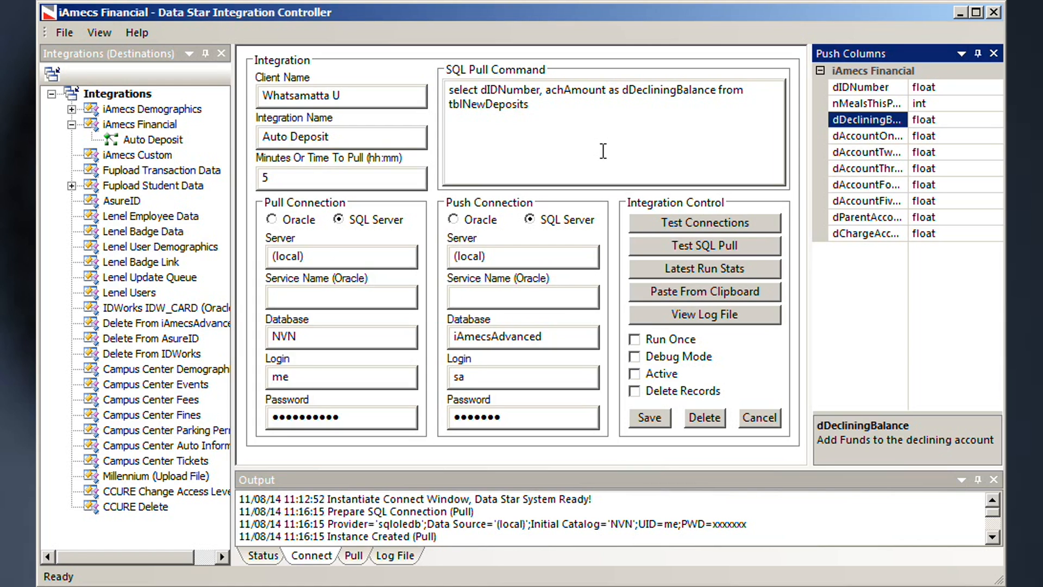
click(674, 251)
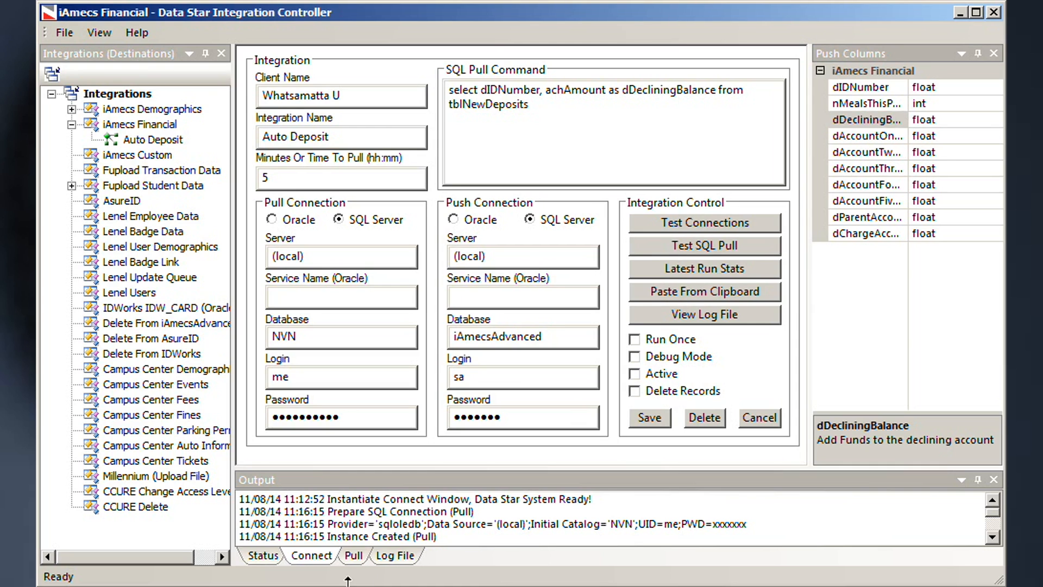
Step: Scroll the Pull log to confirm 5 records returned and SQL Command Success
click(353, 554)
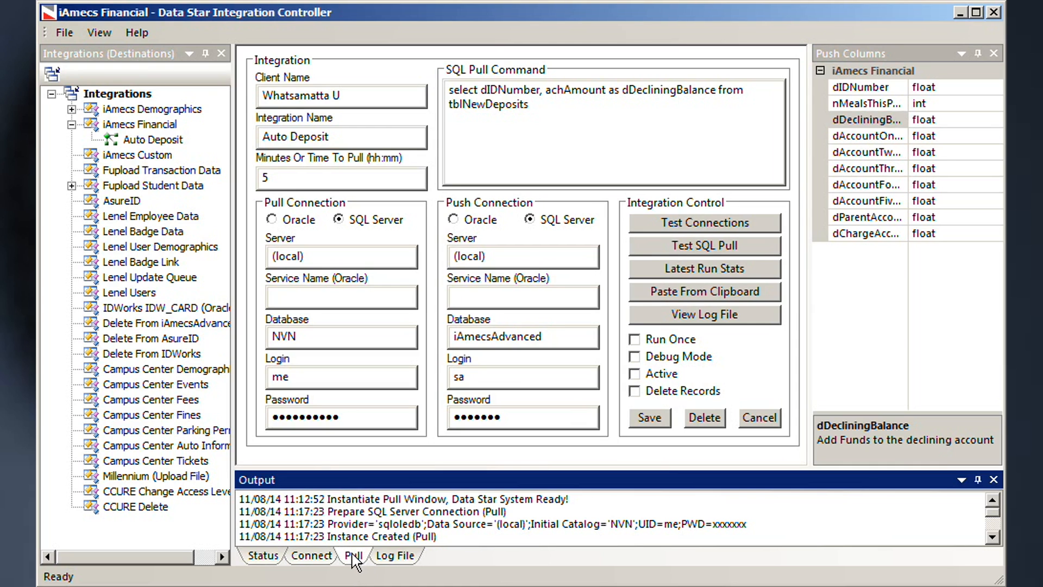
click(991, 537)
click(992, 537)
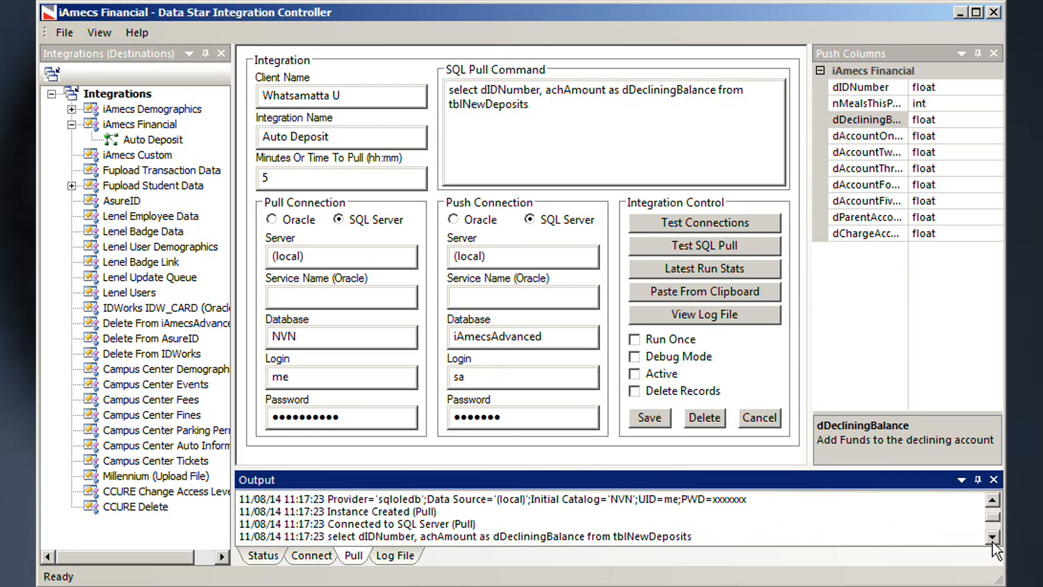
click(992, 537)
click(992, 537)
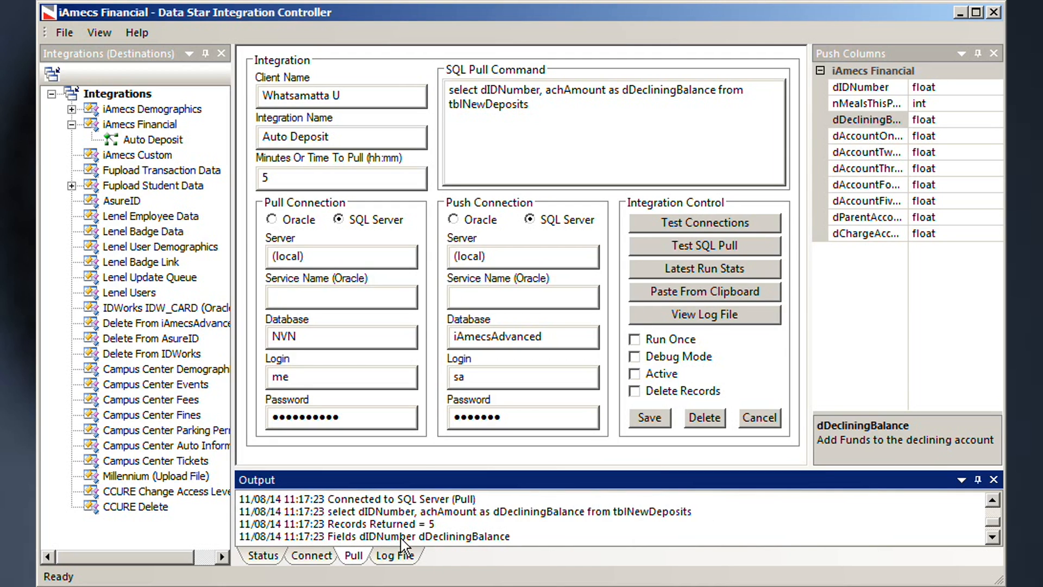
click(992, 538)
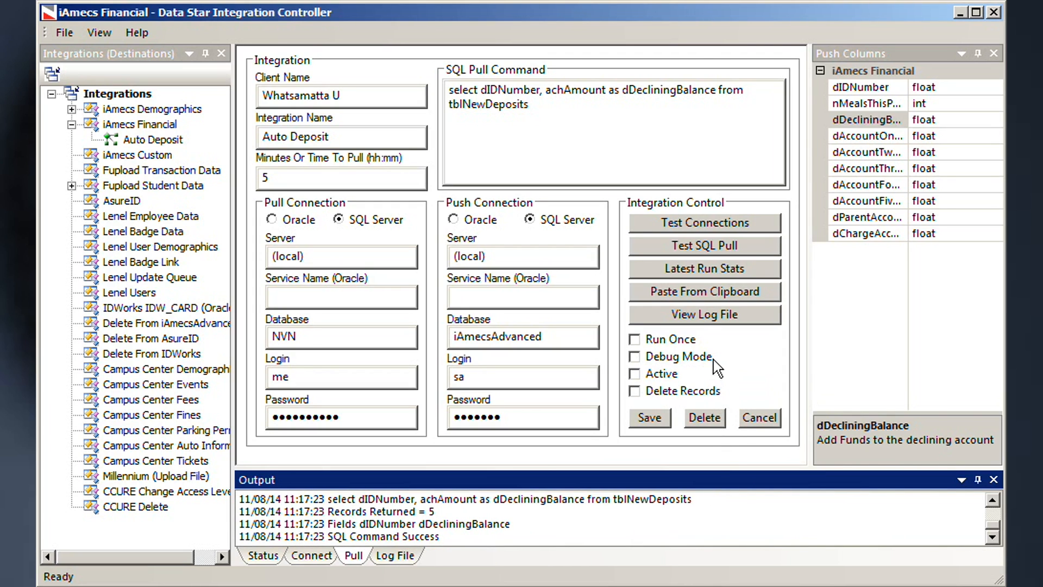
Step: Mark Auto Deposit Active, leaving Debug Mode and Run Once off, and save it
click(642, 380)
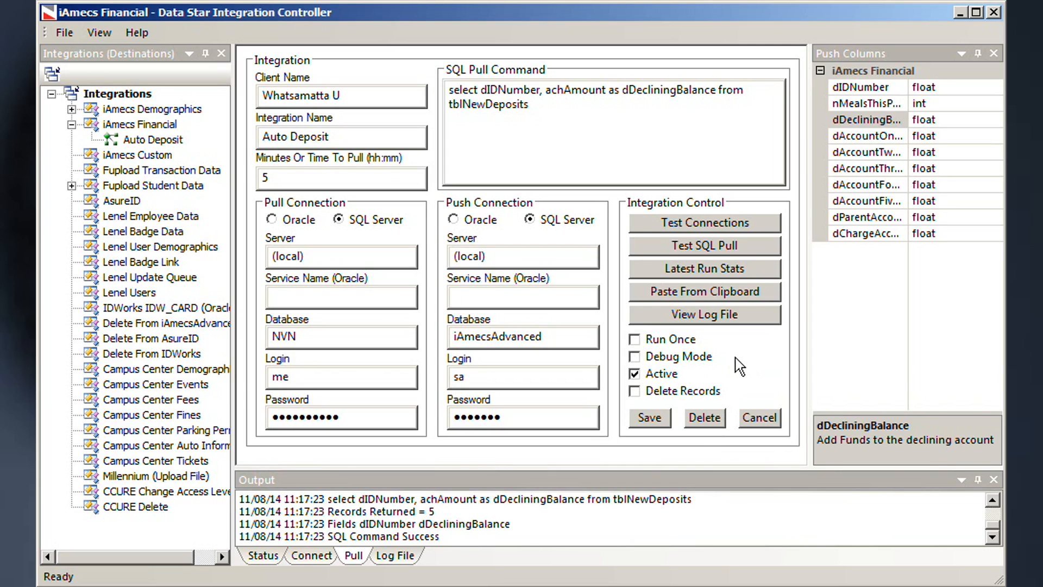
click(634, 357)
click(634, 357)
click(635, 339)
click(634, 339)
click(650, 417)
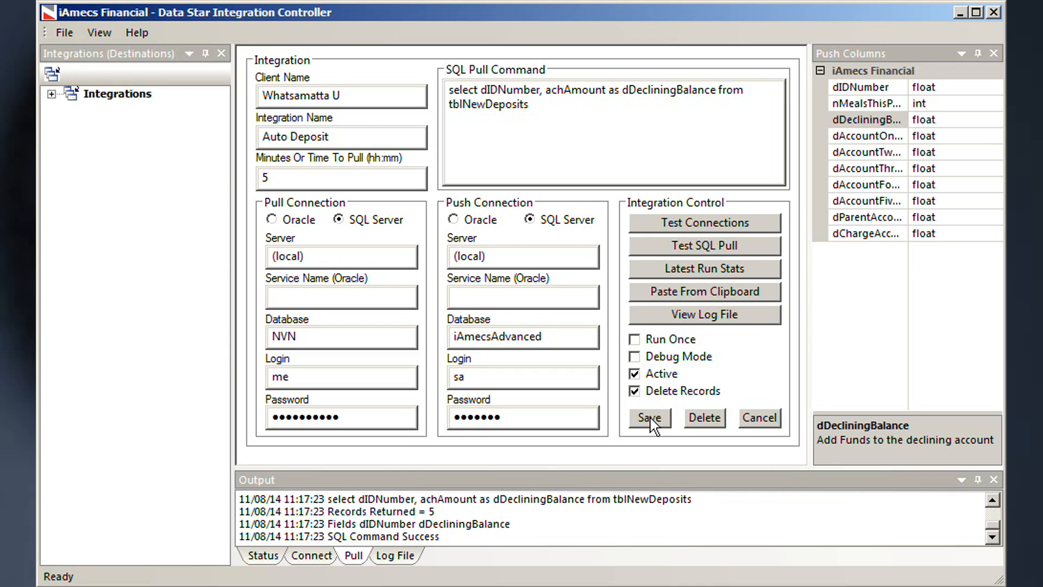